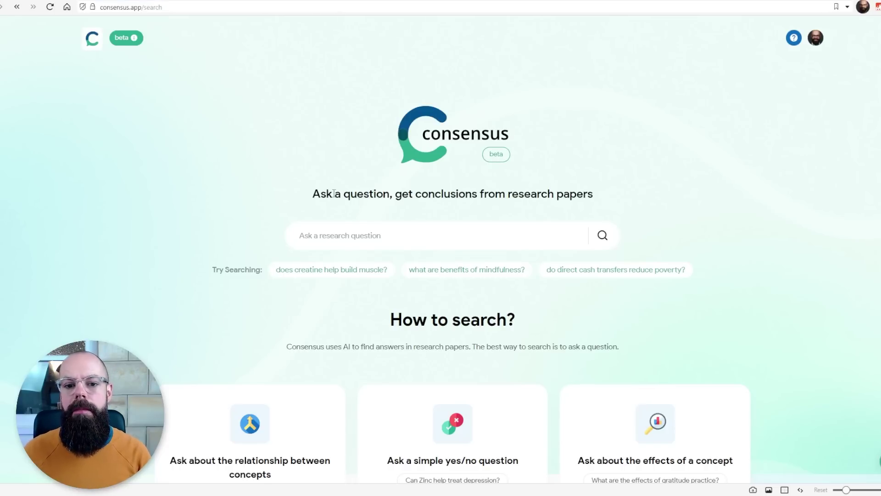
- Highlight the Consensus tagline about drawing conclusions from research papers
left_click_drag(358, 194, 416, 195)
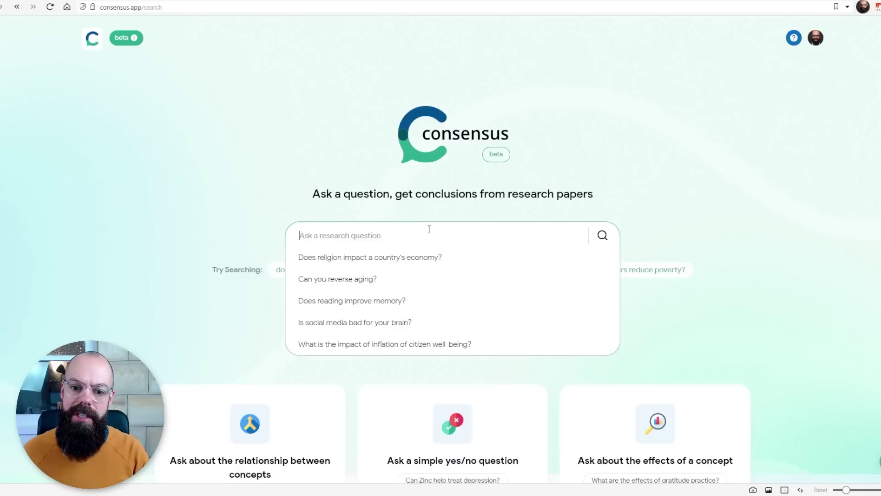
- Search 'Can you reverse aging?' and review the summary and 38% yes / 50% possibly / 12% no meter
left_click(358, 282)
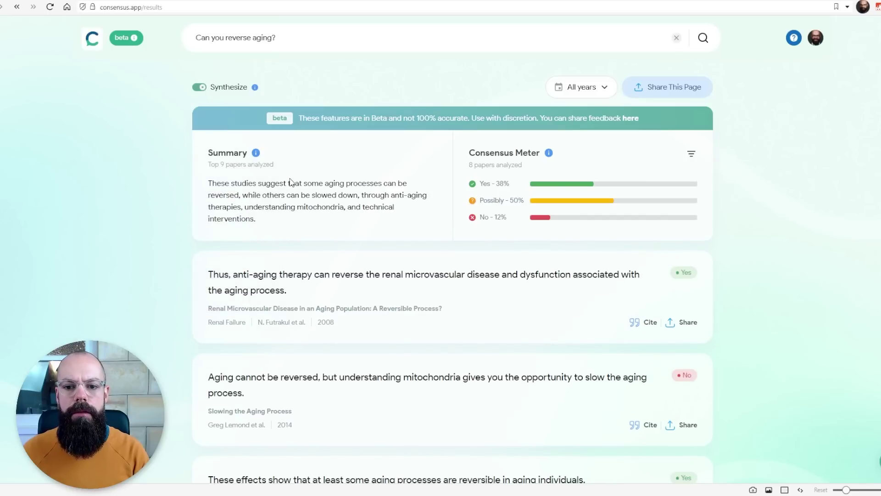
scroll(382, 285, "down", 3)
scroll(382, 284, "up", 3)
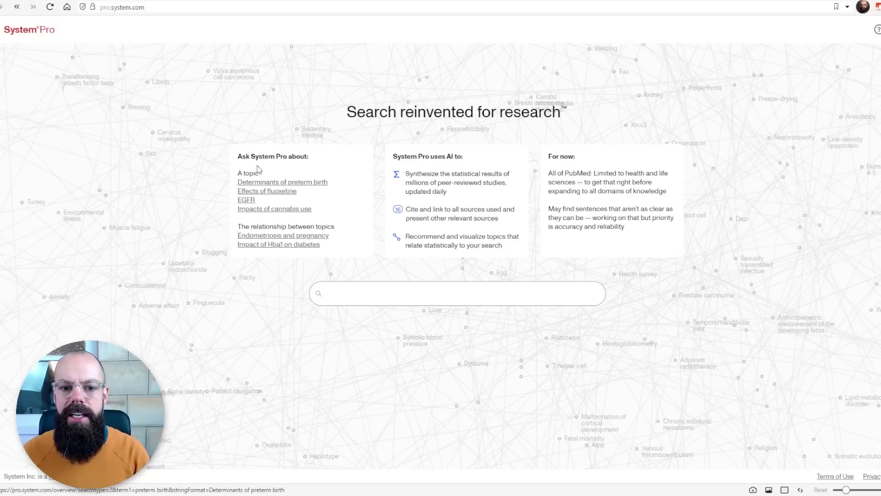
- Highlight text in the System Pro page heading
left_click_drag(278, 154, 281, 156)
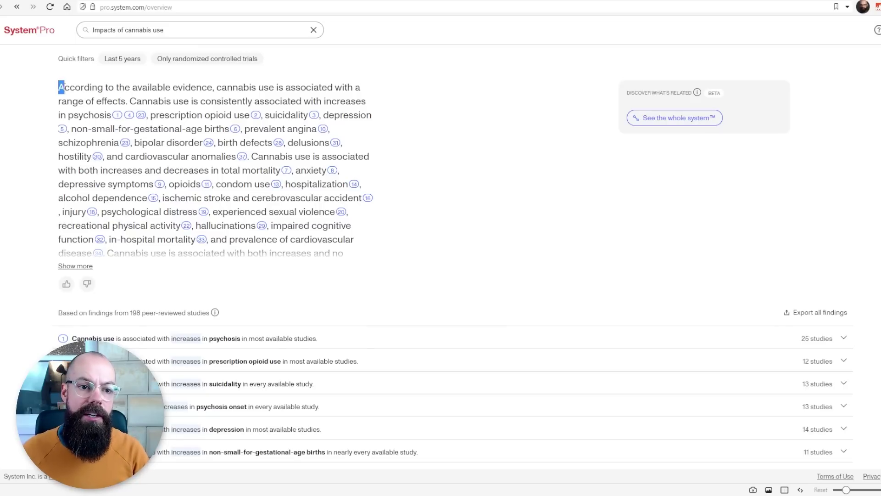
left_click_drag(58, 87, 138, 129)
left_click(408, 141)
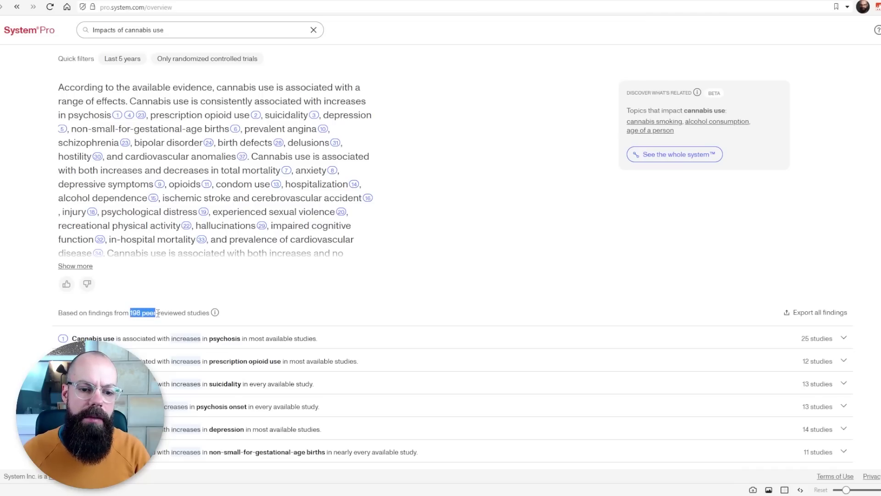
scroll(254, 303, "down", 2)
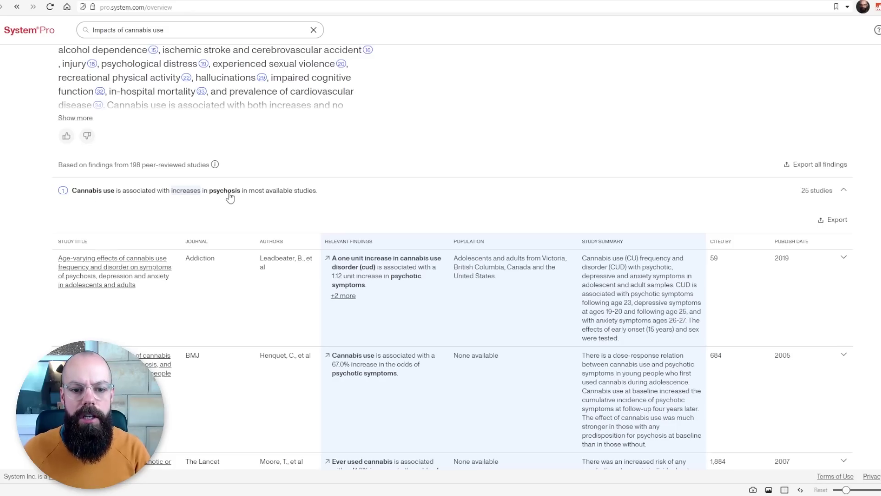
scroll(133, 275, "down", 7)
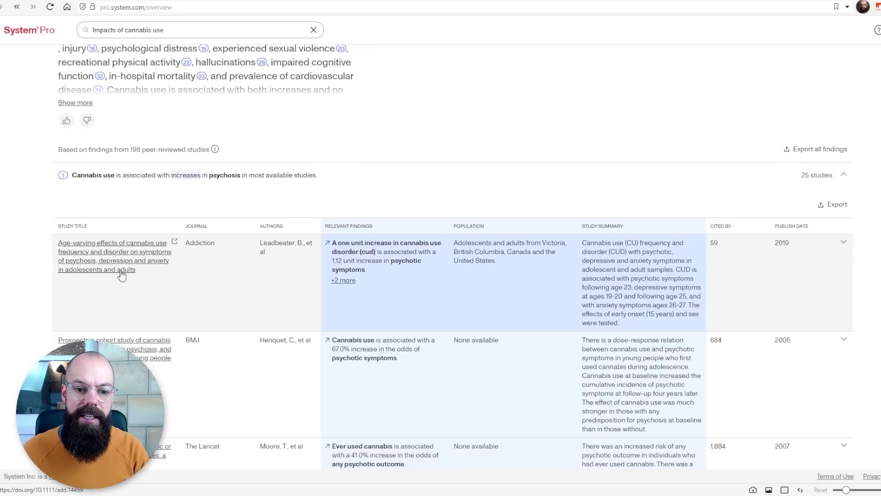
scroll(122, 275, "up", 8)
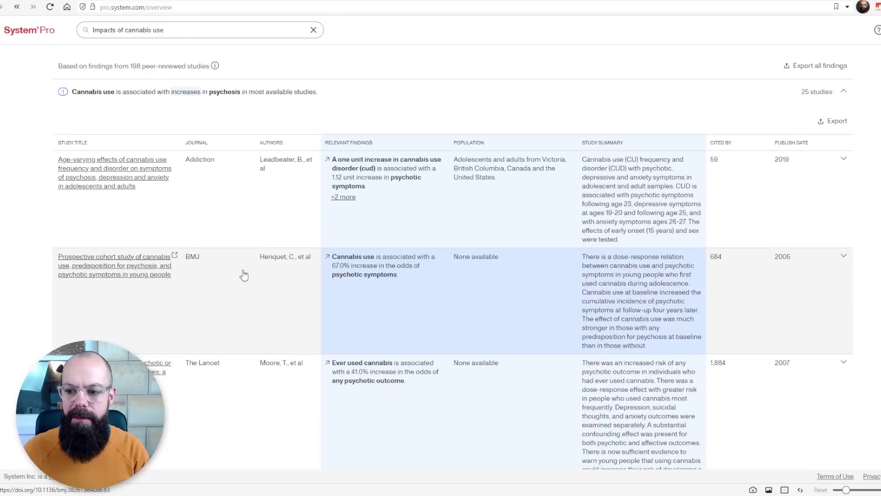
left_click(843, 242)
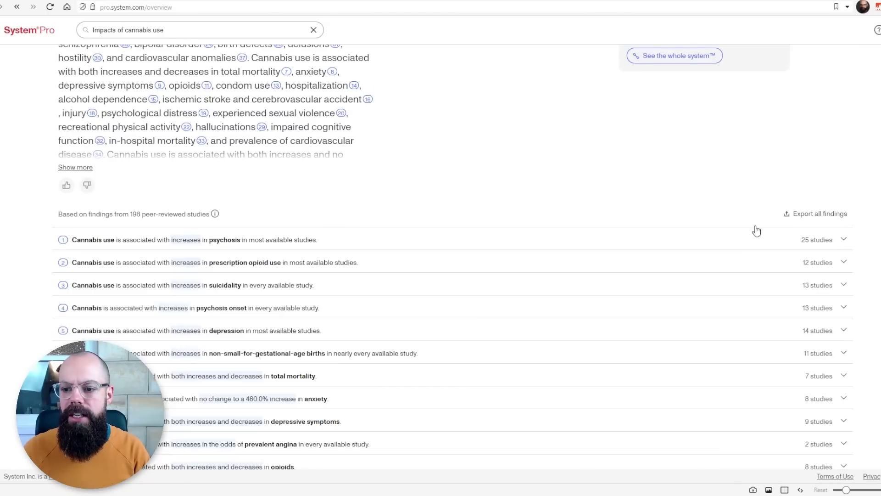
scroll(182, 265, "down", 12)
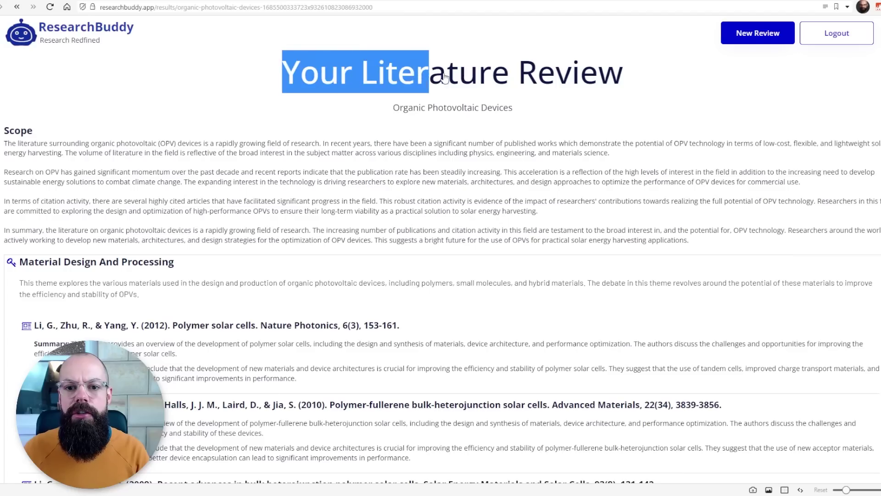
left_click_drag(395, 109, 483, 108)
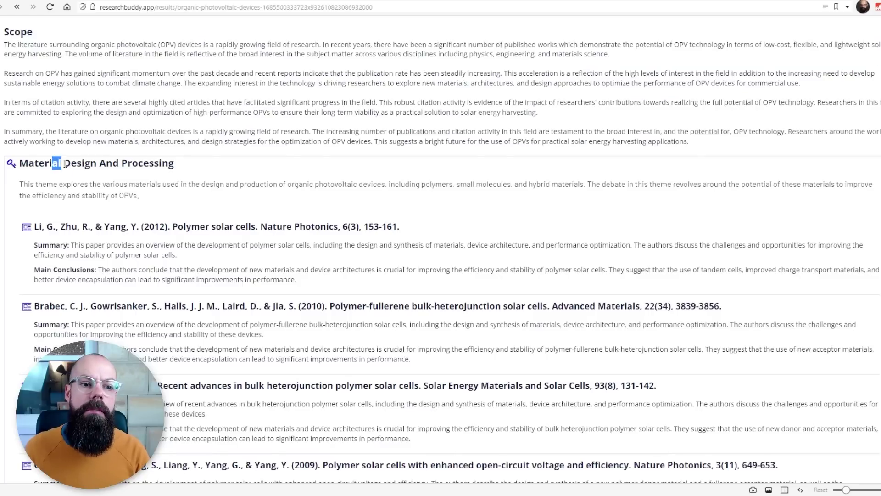
- Scroll through the Organic Photovoltaic review themes, highlight the Overall section and download it as Word
scroll(126, 163, "down", 5)
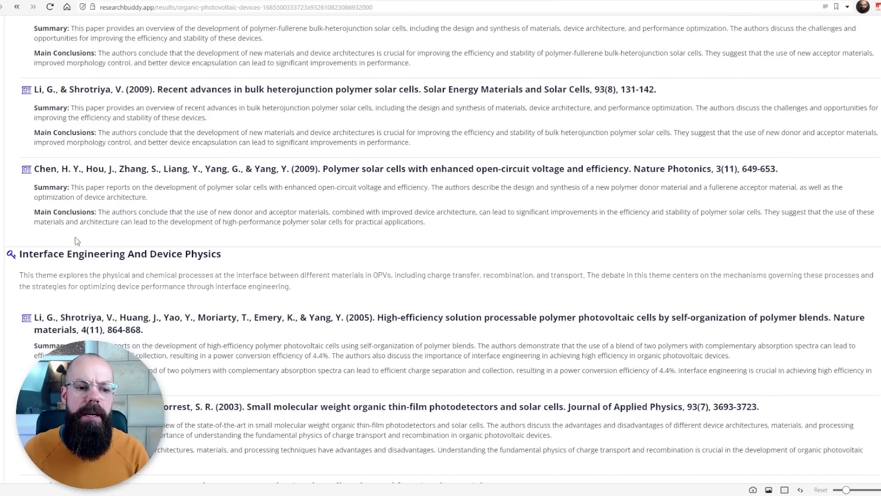
scroll(40, 124, "down", 10)
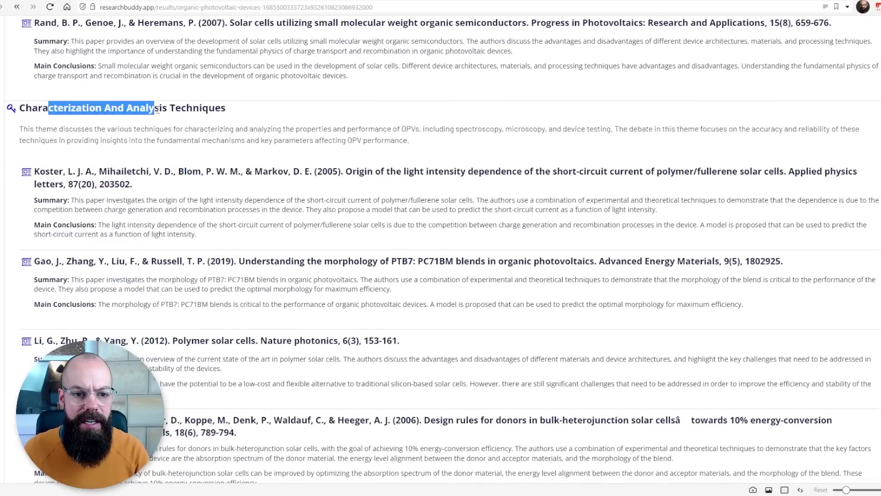
left_click(157, 110)
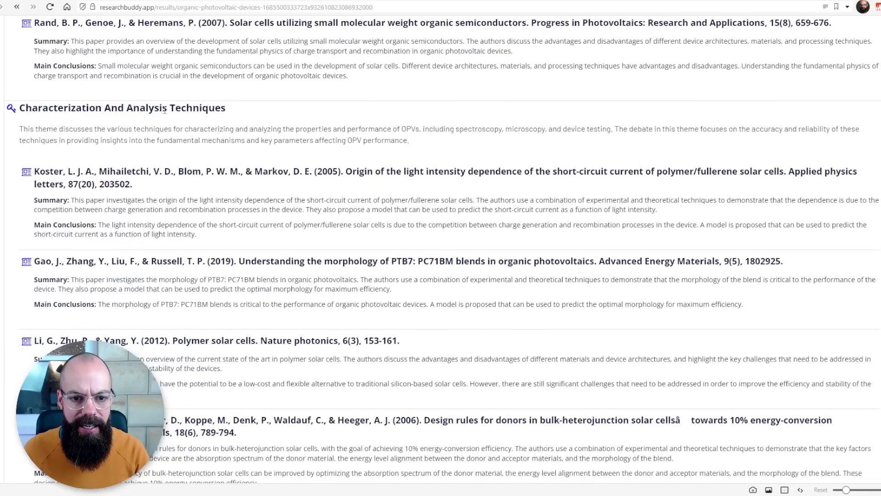
scroll(160, 119, "down", 10)
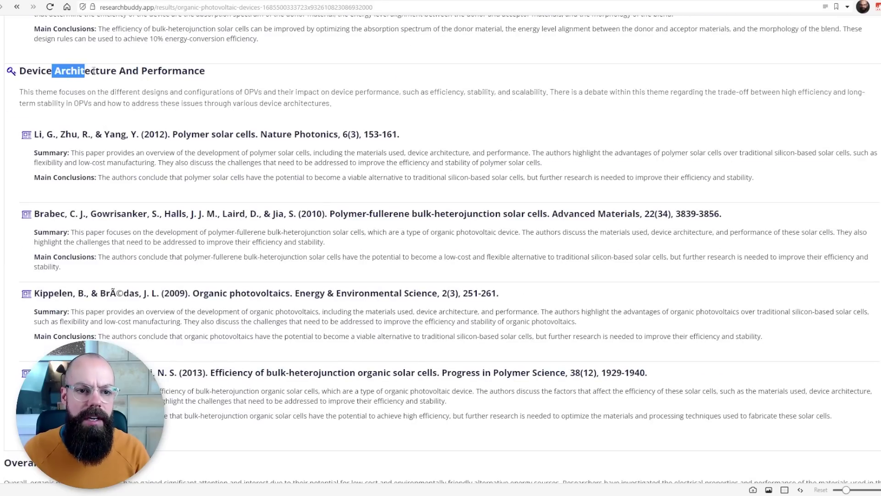
scroll(160, 128, "down", 5)
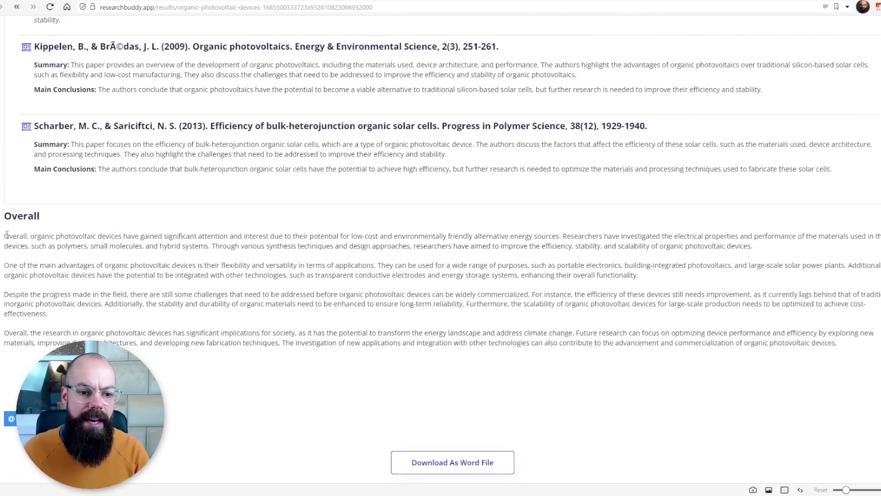
left_click_drag(3, 237, 850, 355)
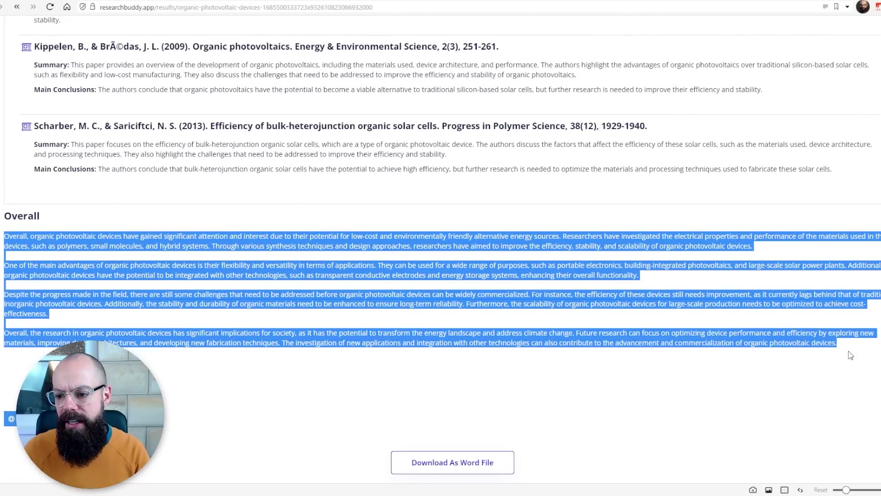
left_click(449, 462)
scroll(334, 141, "up", 20)
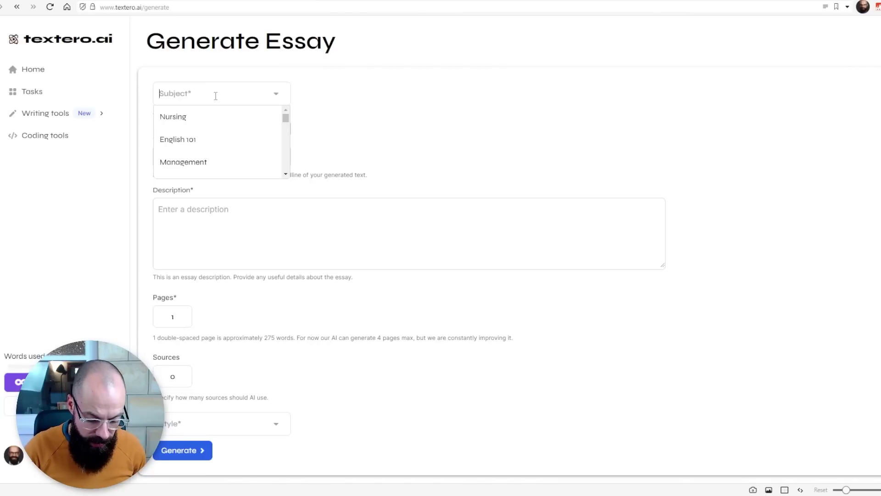
- Set the essay subject to Chemistry
type("chemi")
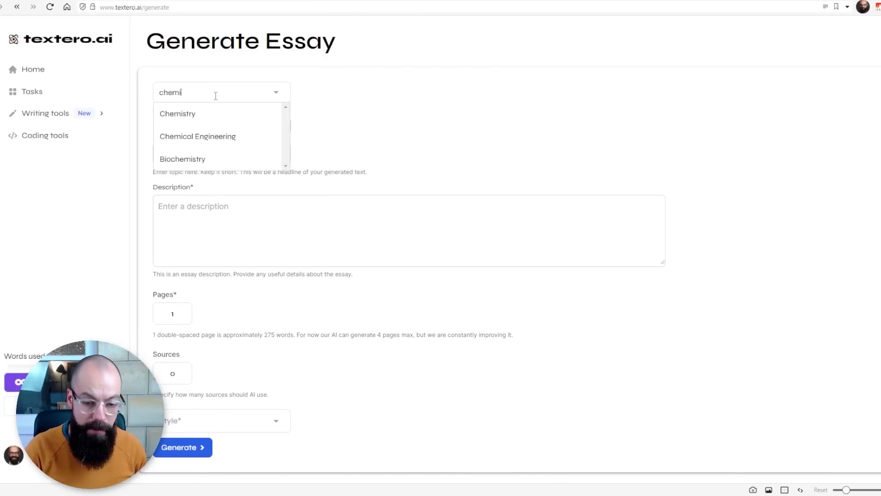
type("t")
key("BackSpace")
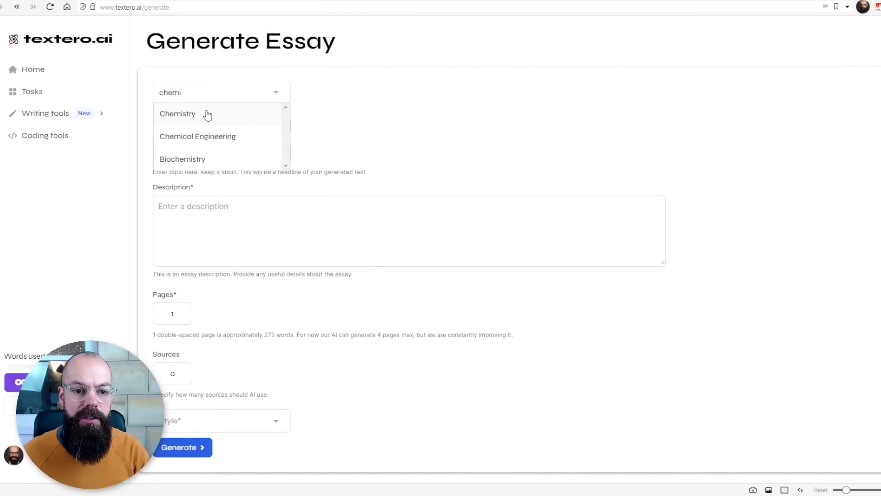
left_click(207, 110)
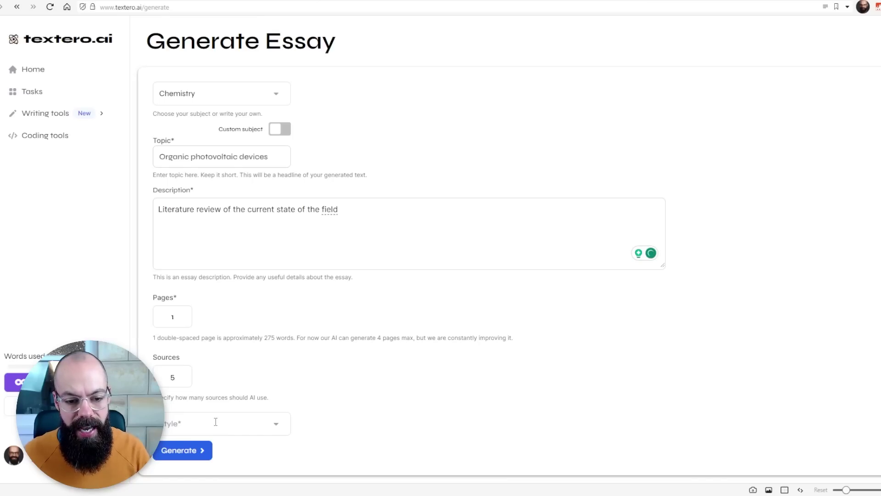
- Choose MLA citation style with 4 sources and generate the essay
left_click(215, 421)
scroll(204, 431, "down", 1)
left_click(187, 397)
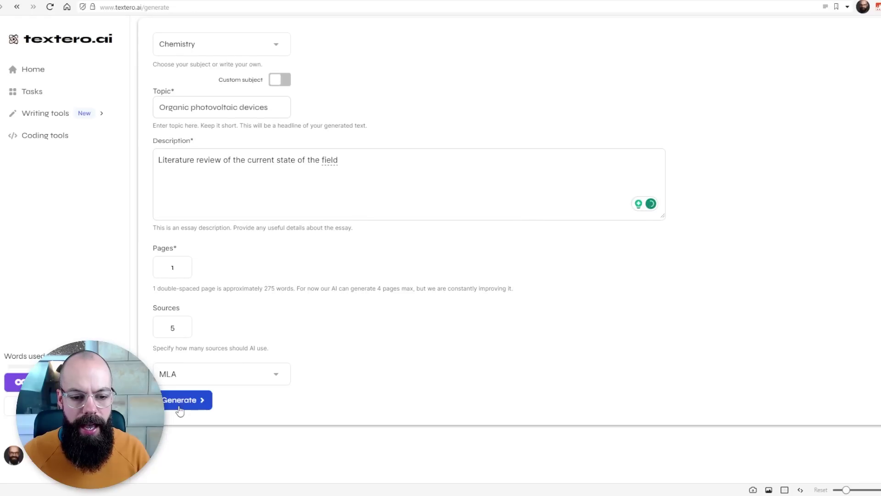
left_click(179, 406)
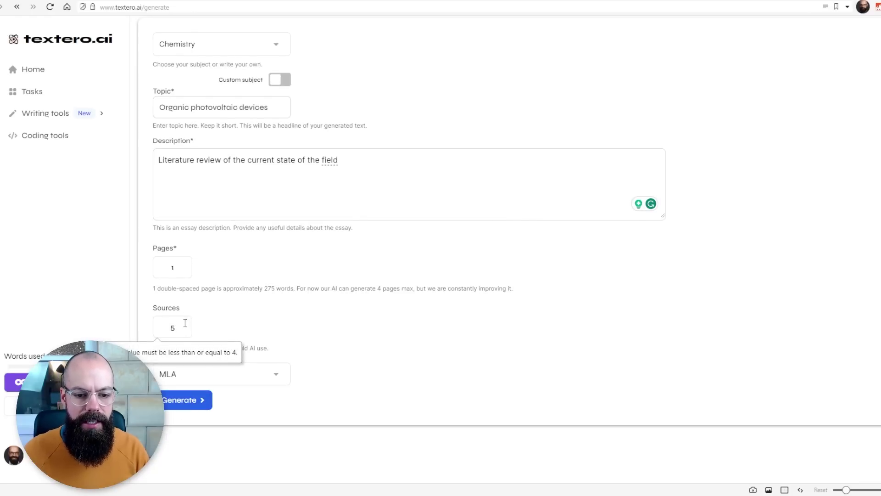
type("4")
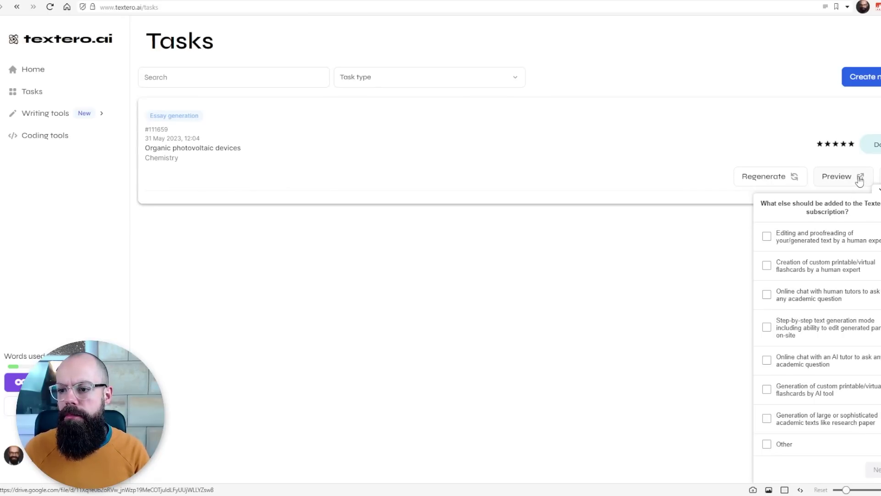
- Switch to the Task_#111659 Google Drive tab showing the generated essay PDF
left_click(571, 3)
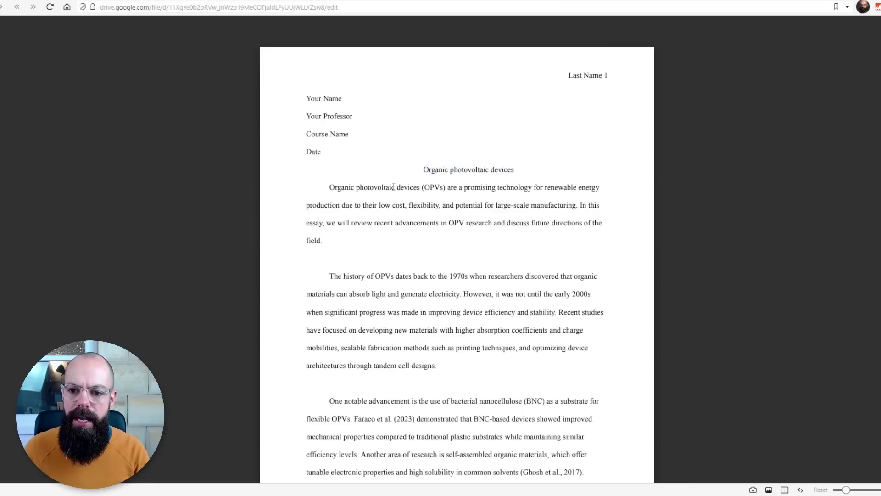
- Scroll the essay preview down to the Works Cited page listing four references
left_click_drag(400, 202, 399, 205)
scroll(399, 208, "down", 1)
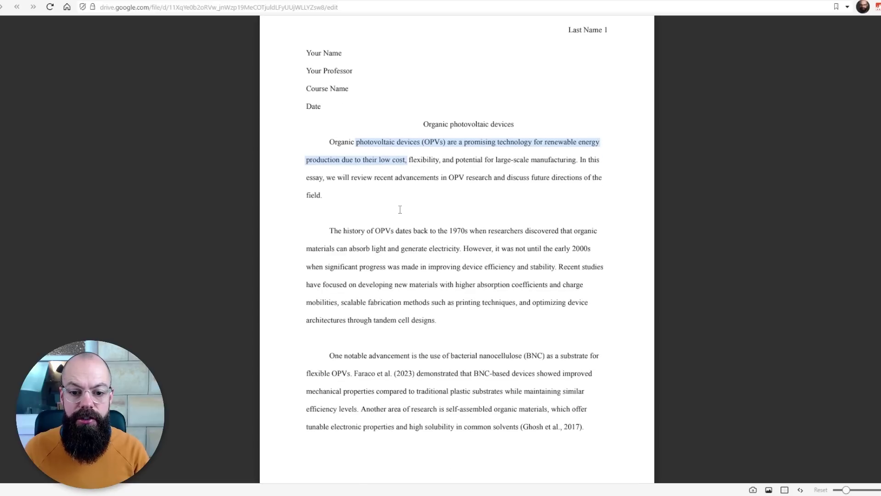
left_click(368, 231)
scroll(404, 229, "down", 2)
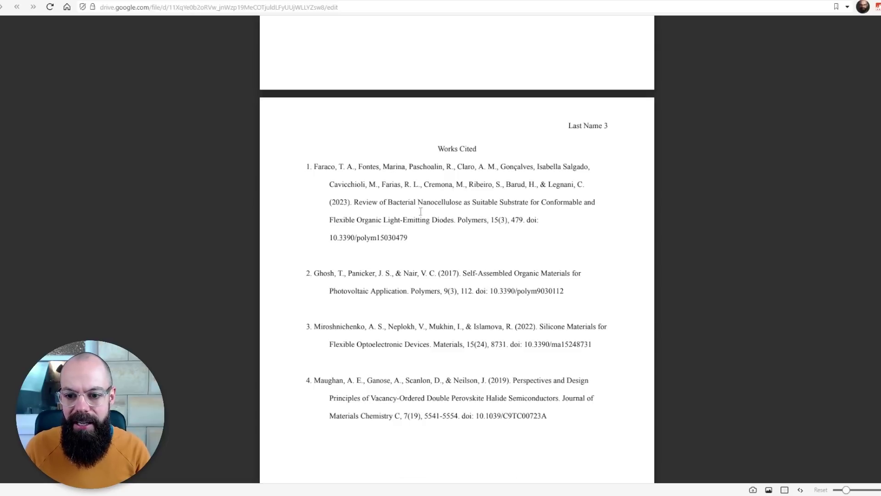
- Highlight the first cited paper's title, then return to page 1's body paragraphs
left_click_drag(355, 197, 461, 202)
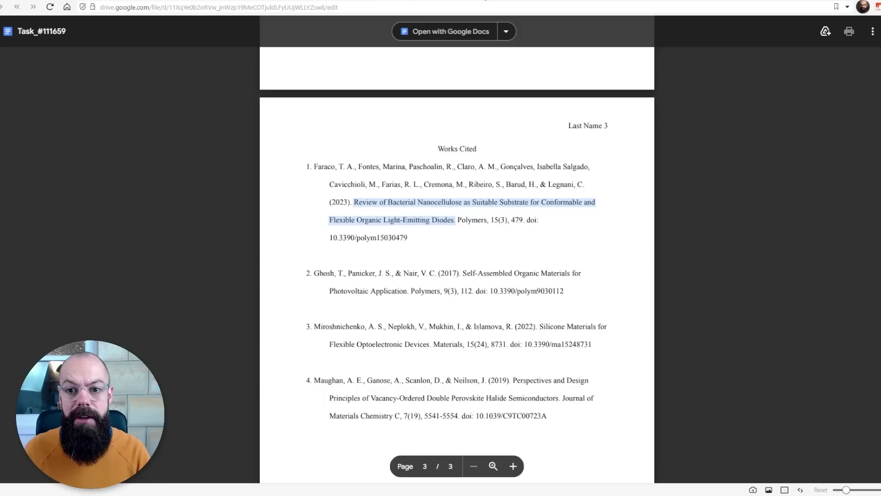
scroll(333, 263, "down", 3)
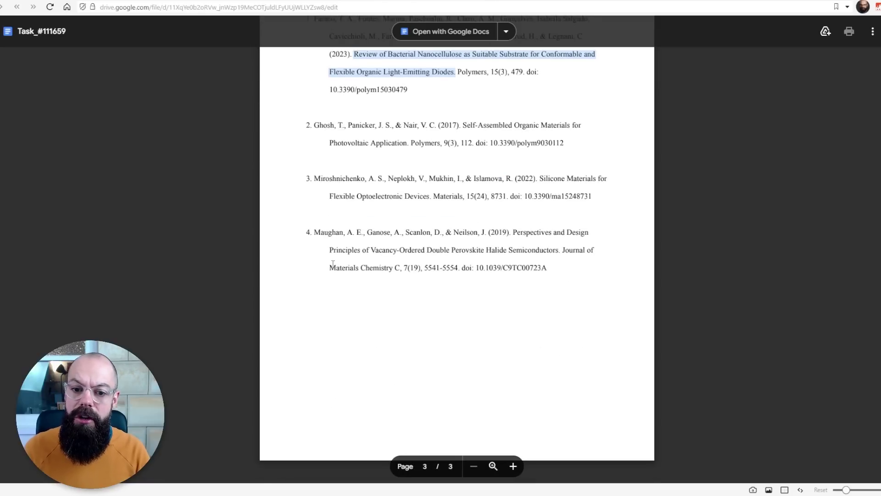
scroll(332, 263, "up", 20)
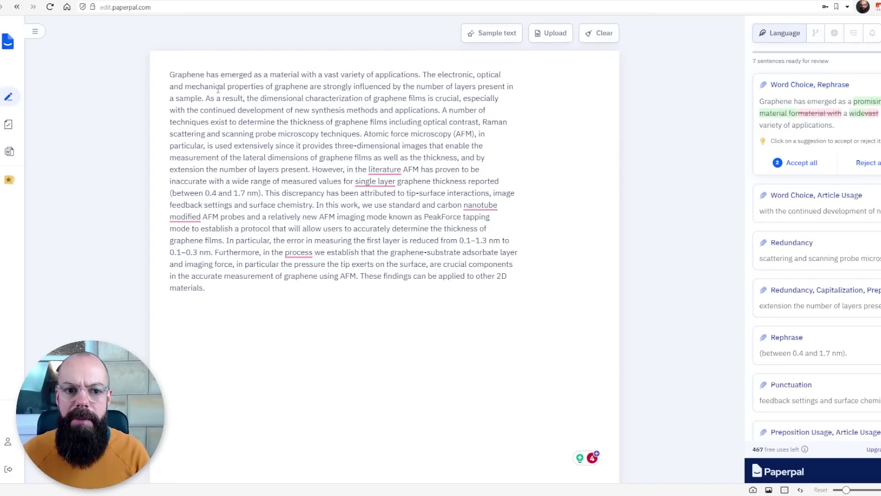
- Select the whole graphene abstract paragraph, then deselect it and scroll the suggestions list
left_click_drag(170, 74, 197, 146)
left_click(251, 305)
left_click_drag(171, 75, 263, 301)
left_click(284, 304)
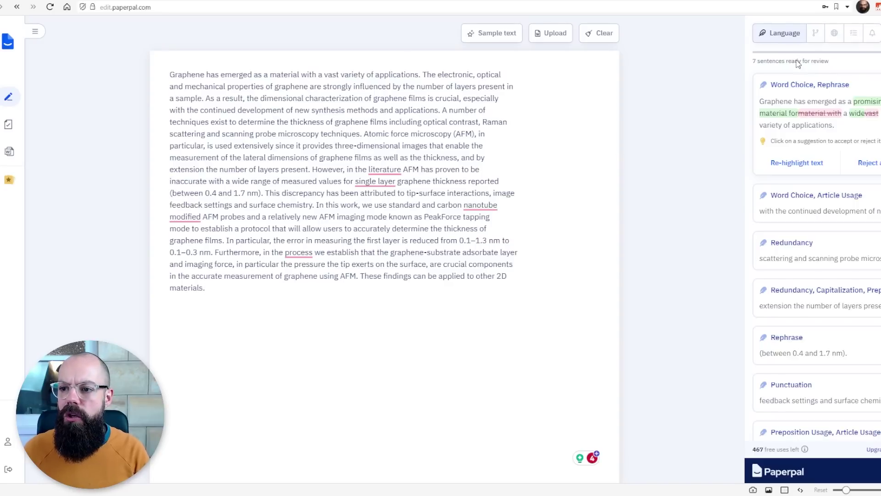
scroll(808, 117, "down", 1)
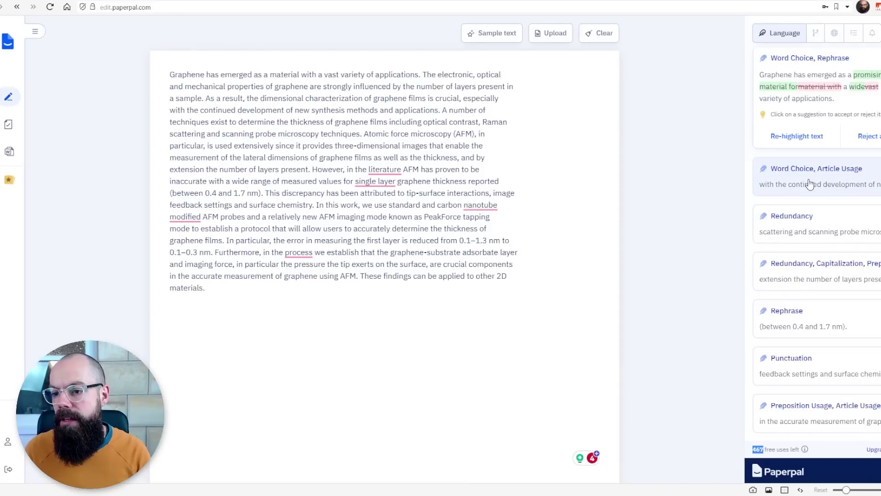
- Review the word choice, redundancy, layers, thickness, punctuation and preposition suggestions in turn
left_click(810, 184)
left_click(811, 232)
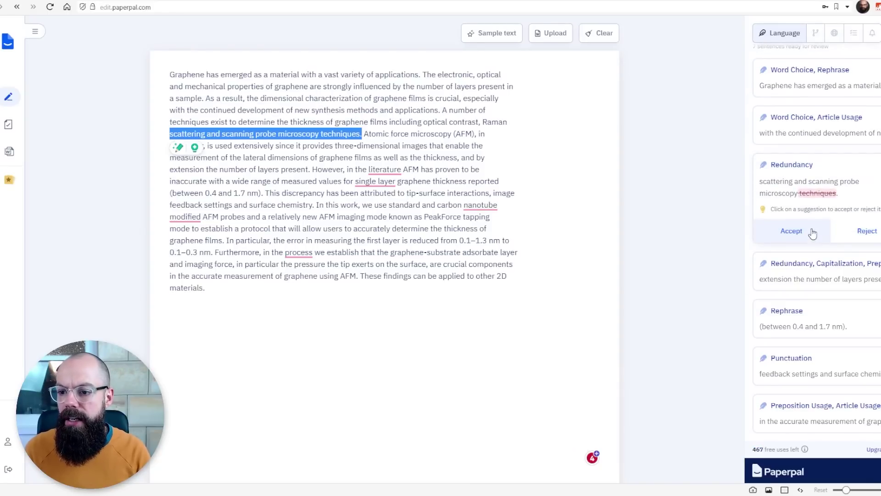
left_click(805, 272)
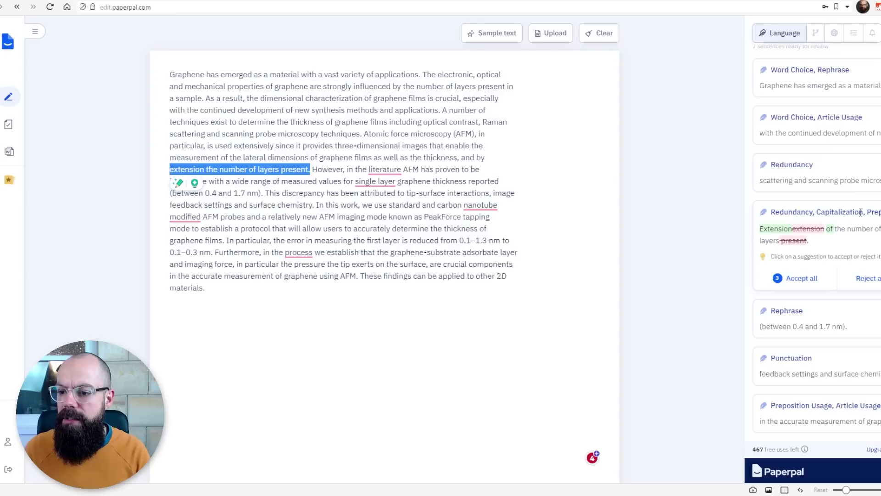
left_click(821, 326)
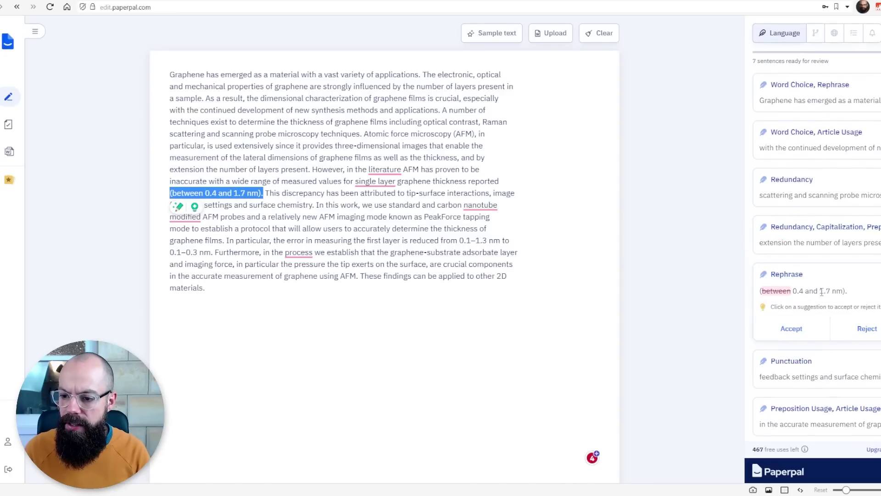
left_click(820, 364)
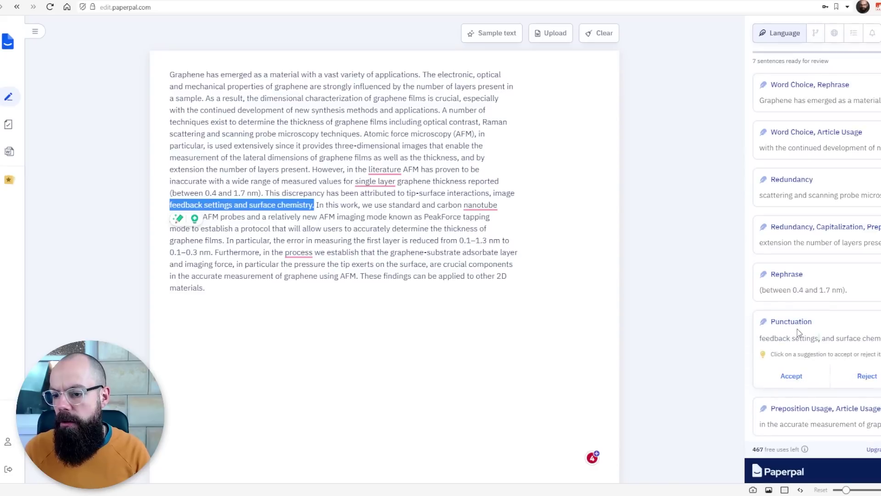
left_click(808, 413)
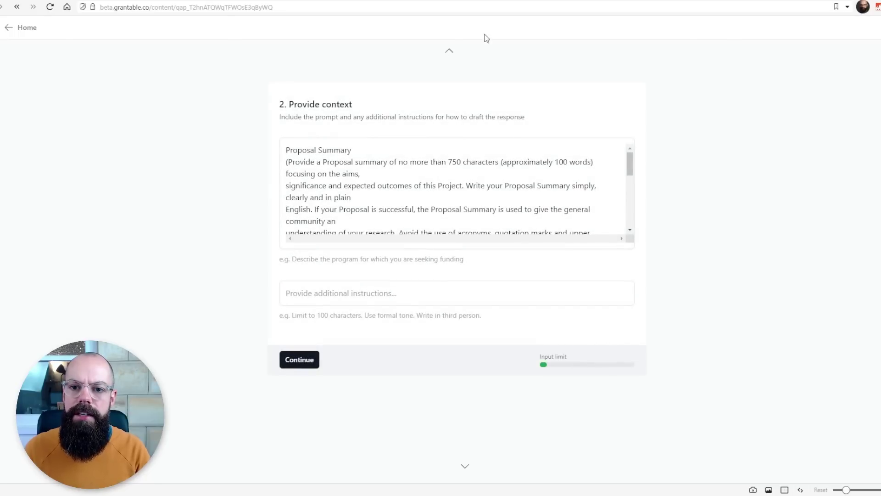
- Return to the first step of the Grantable draft
left_click(451, 51)
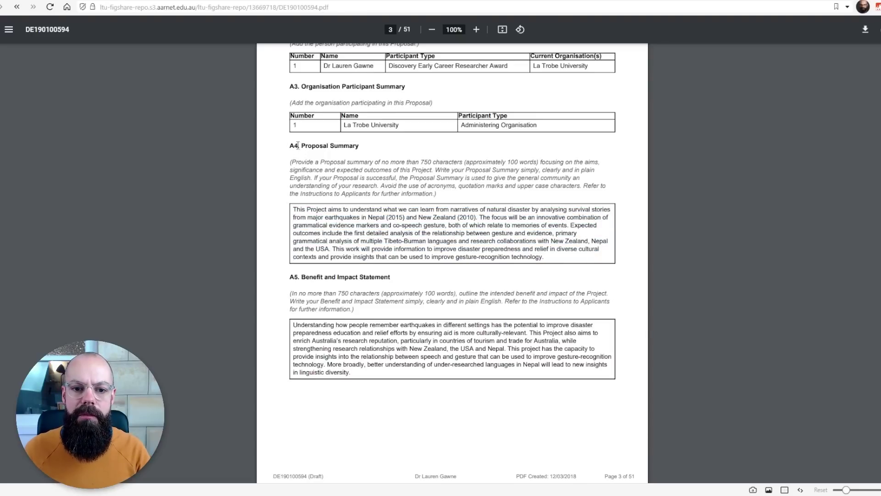
- Enter the existing proposal summary text as context and advance to the source-material step
left_click_drag(302, 145, 446, 190)
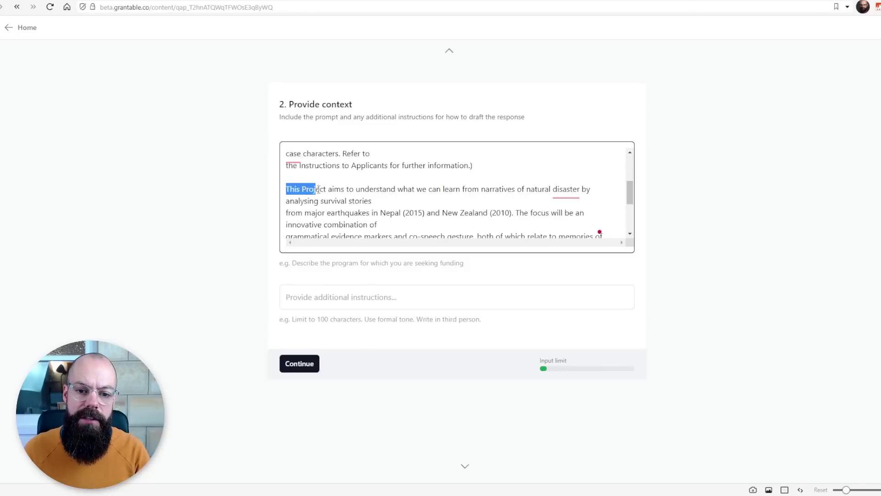
left_click_drag(365, 193, 382, 199)
scroll(386, 215, "down", 3)
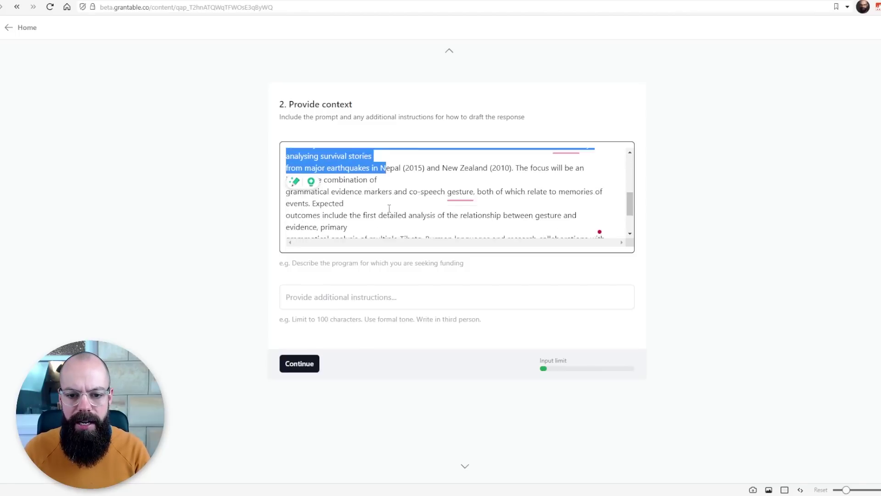
left_click(335, 294)
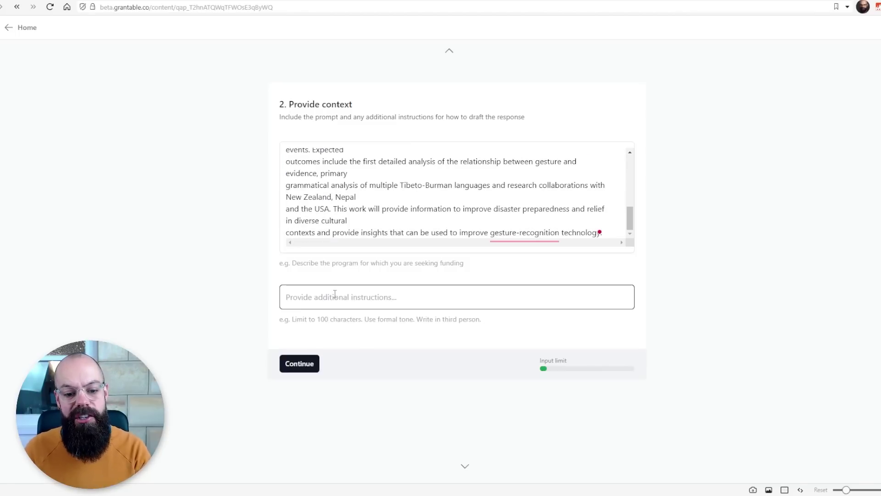
left_click(299, 363)
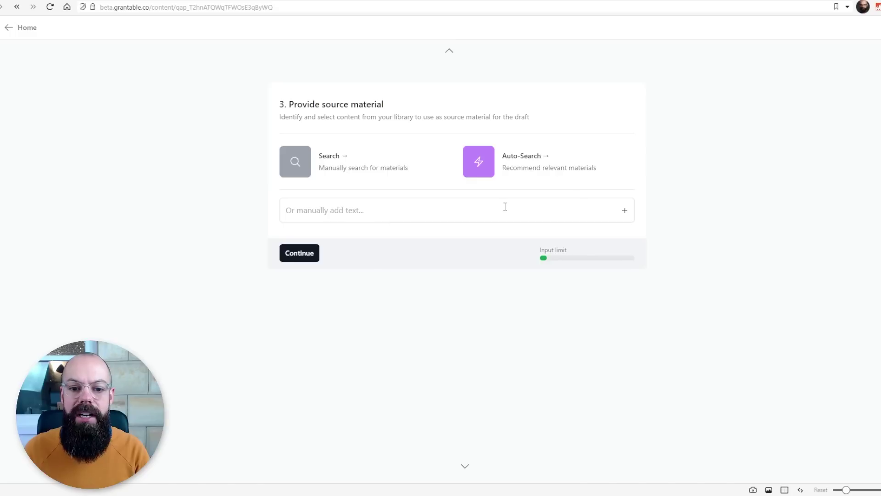
- Generate the 102-word Proposal Summary draft from the pasted source text and select it
left_click(623, 214)
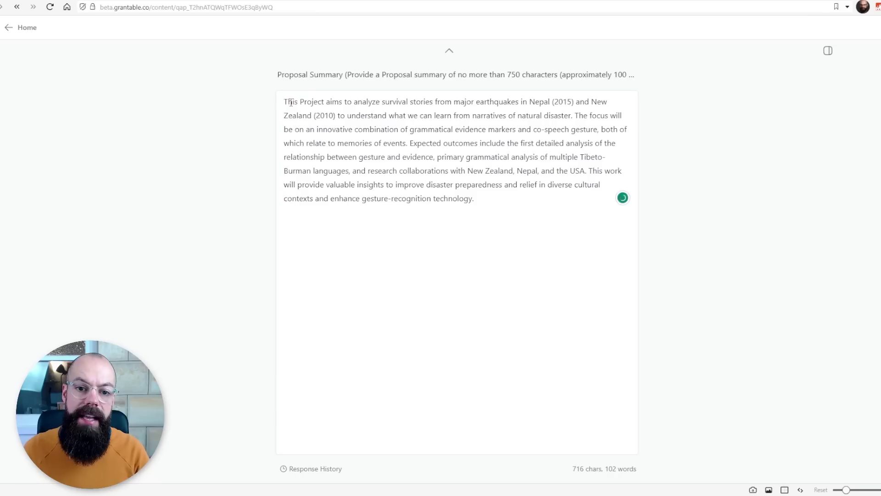
left_click_drag(287, 102, 487, 196)
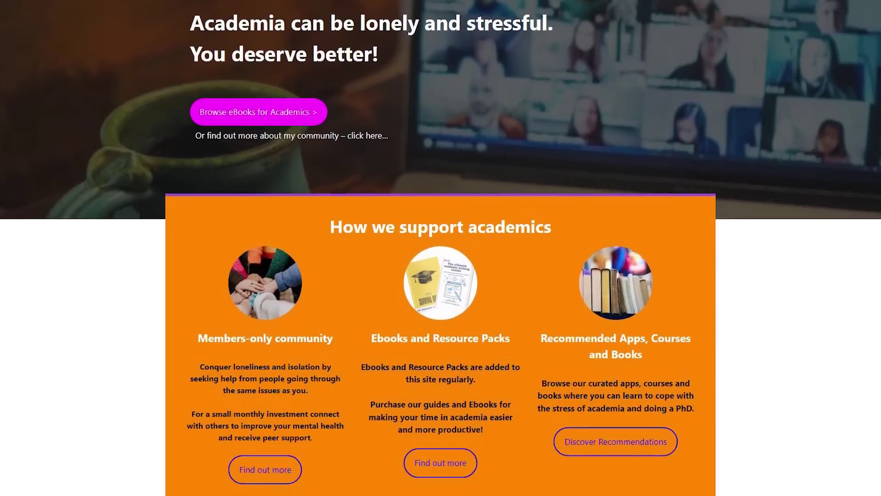
scroll(440, 247, "down", 5)
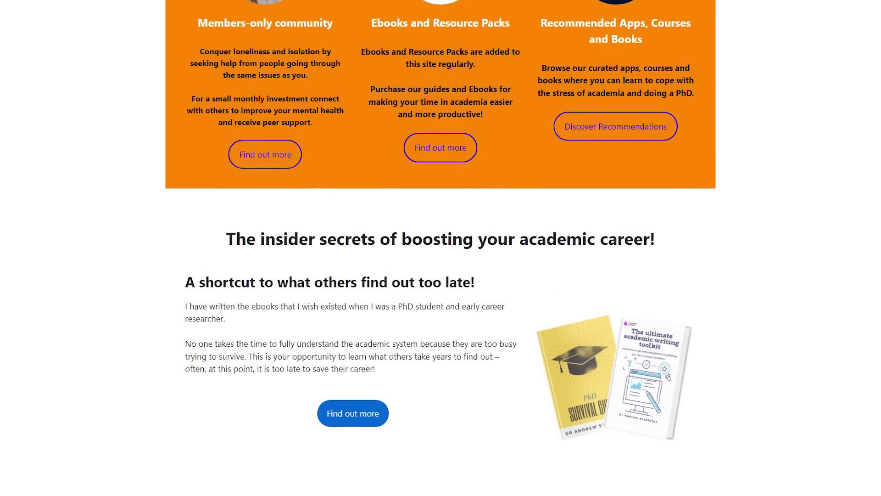